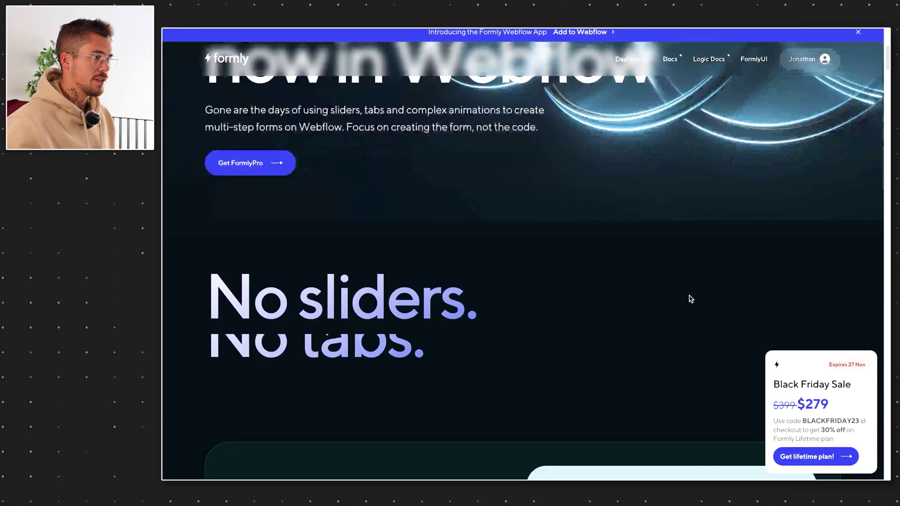
# Step: Scroll down the Designer canvas past the quote form's name, email and phone number steps
pyautogui.scroll(-10, 686, 296)
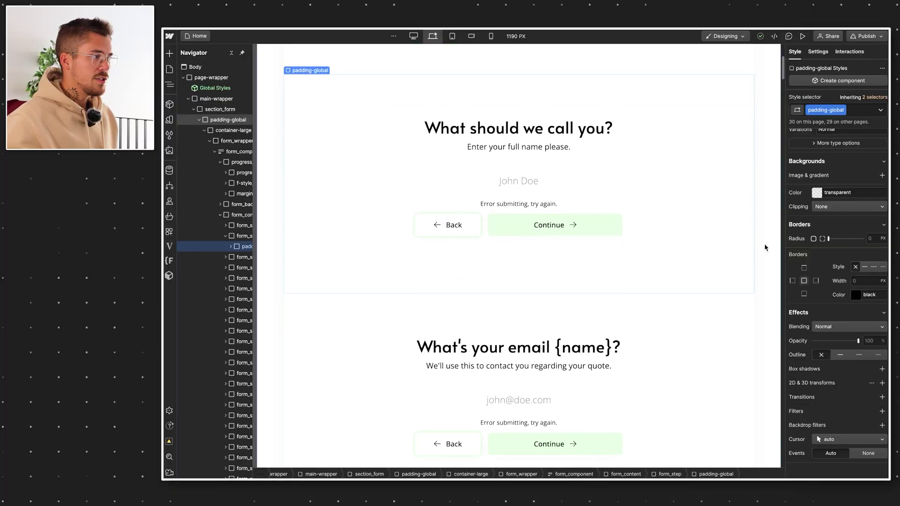
pyautogui.scroll(-3, 765, 246)
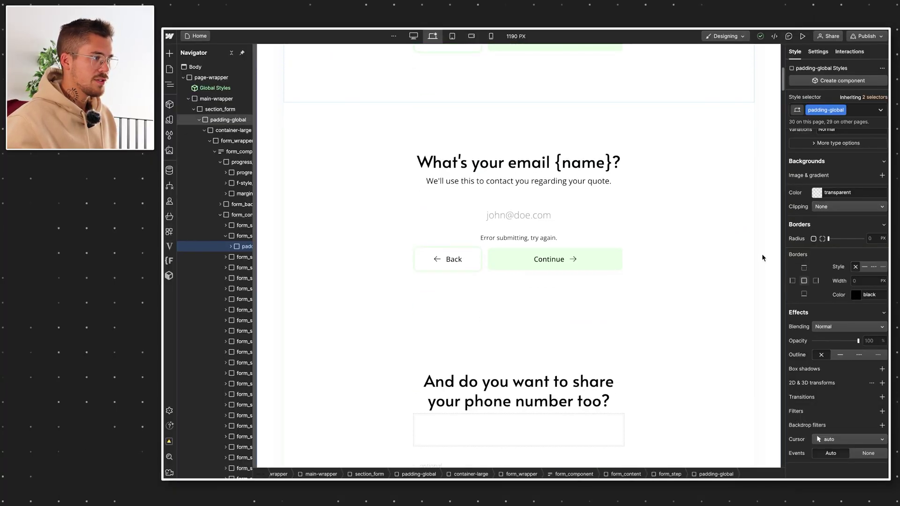
# Step: Scroll through every form step to the 'Last step! Save your quote.' summary and preview it
pyautogui.scroll(10, 762, 255)
pyautogui.scroll(-7, 764, 257)
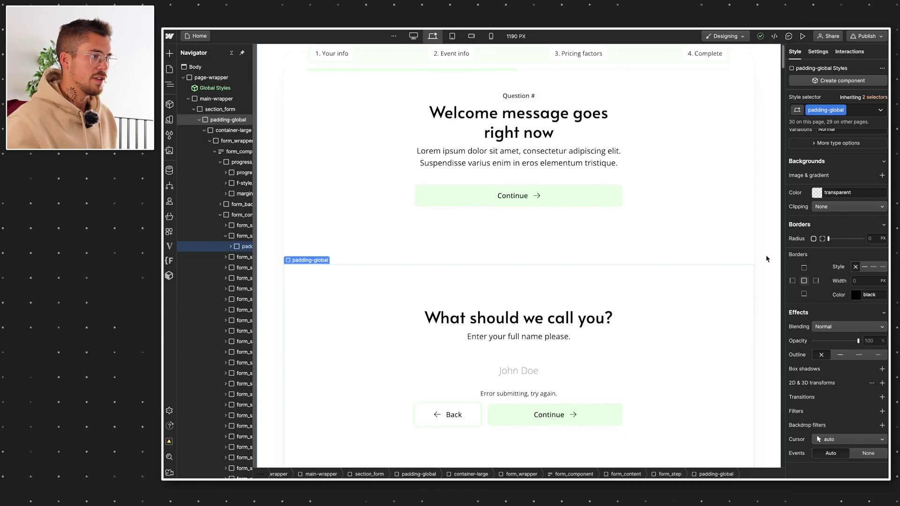
pyautogui.scroll(-12, 767, 258)
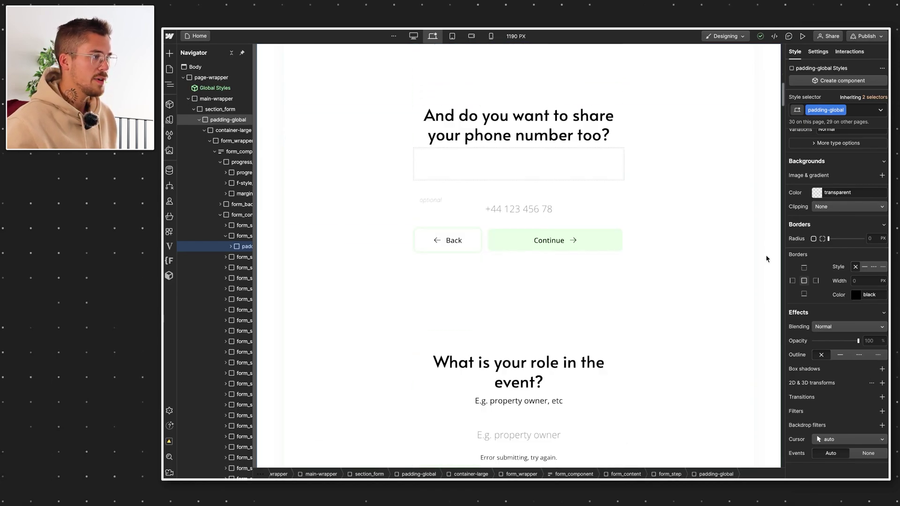
pyautogui.scroll(-20, 766, 259)
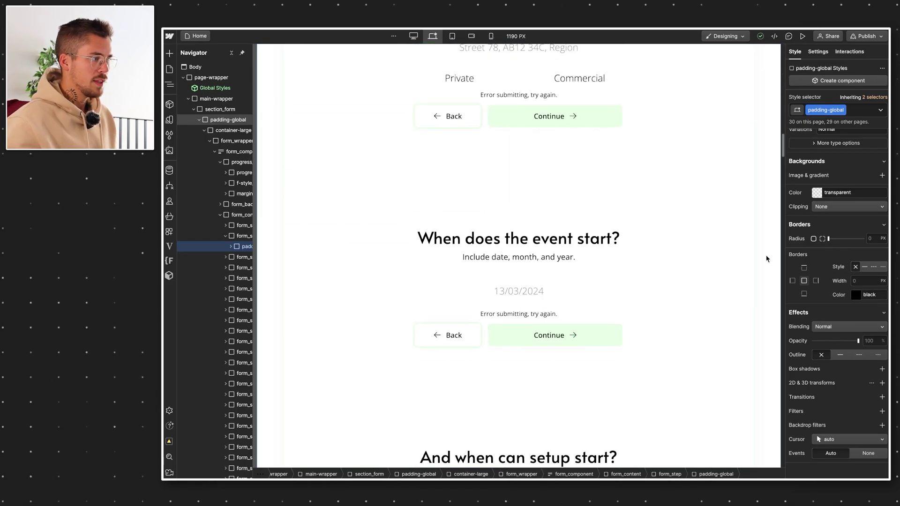
pyautogui.scroll(-15, 766, 259)
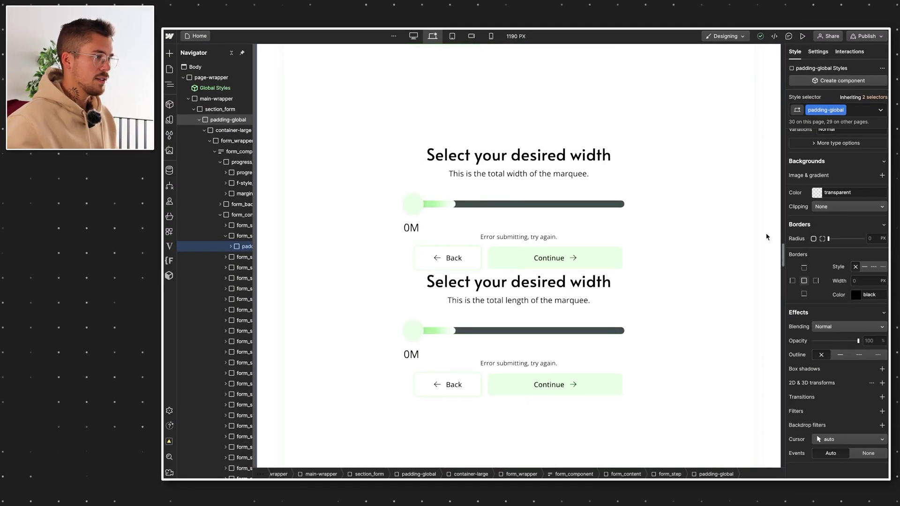
pyautogui.scroll(-10, 766, 237)
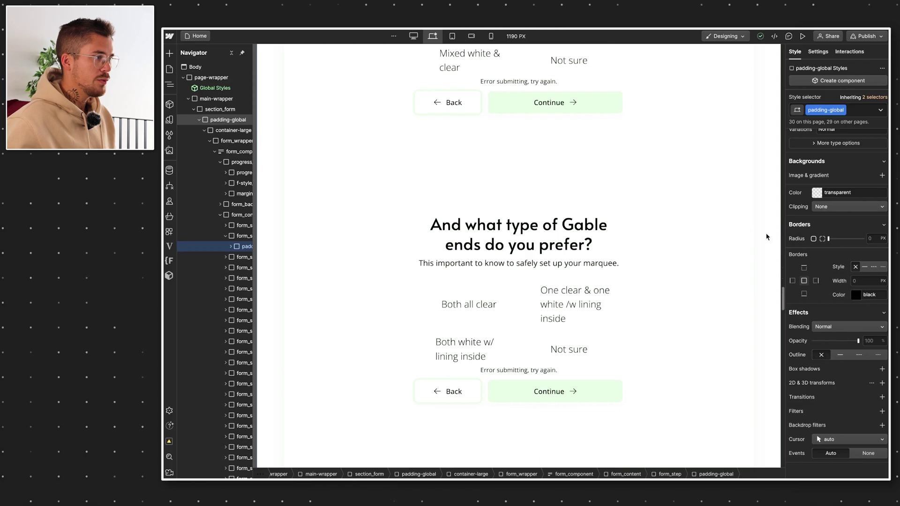
pyautogui.scroll(5, 766, 237)
pyautogui.scroll(-10, 763, 249)
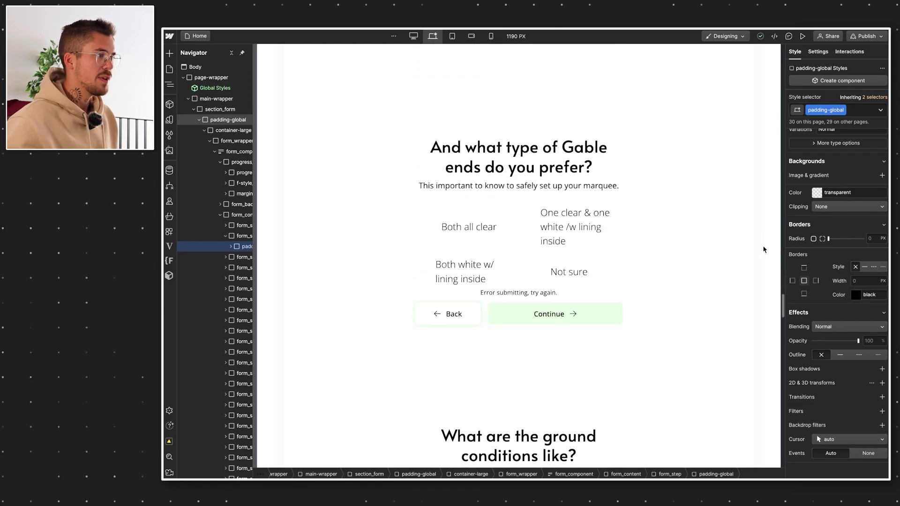
pyautogui.scroll(-10, 763, 249)
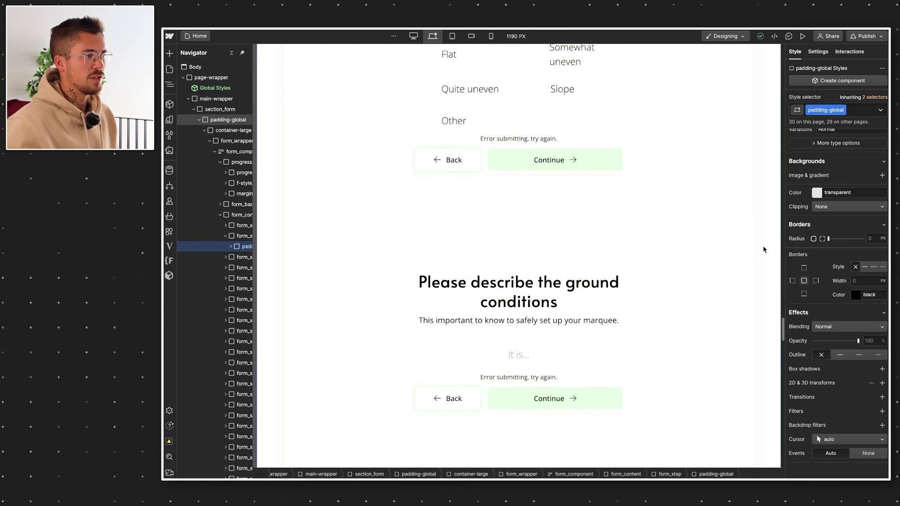
pyautogui.scroll(-15, 764, 249)
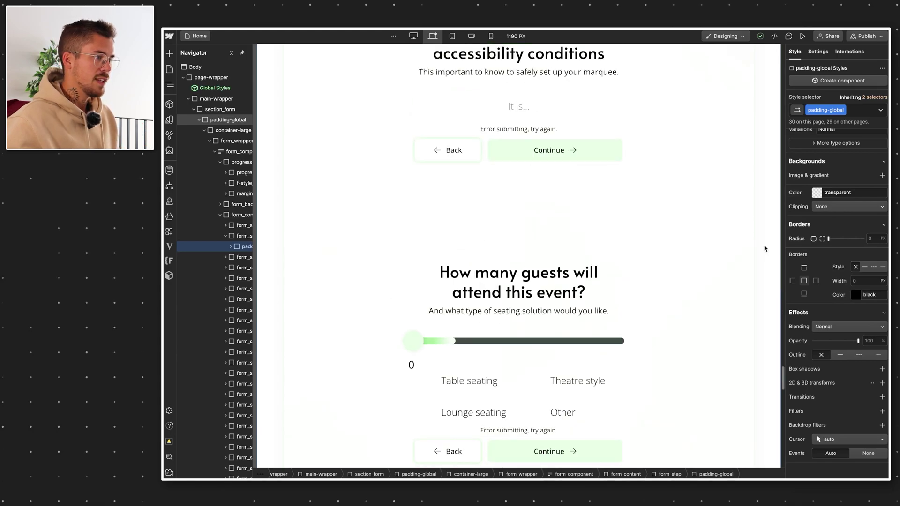
pyautogui.scroll(-5, 764, 247)
pyautogui.hotkey('ctrl', 'shift', 'p')
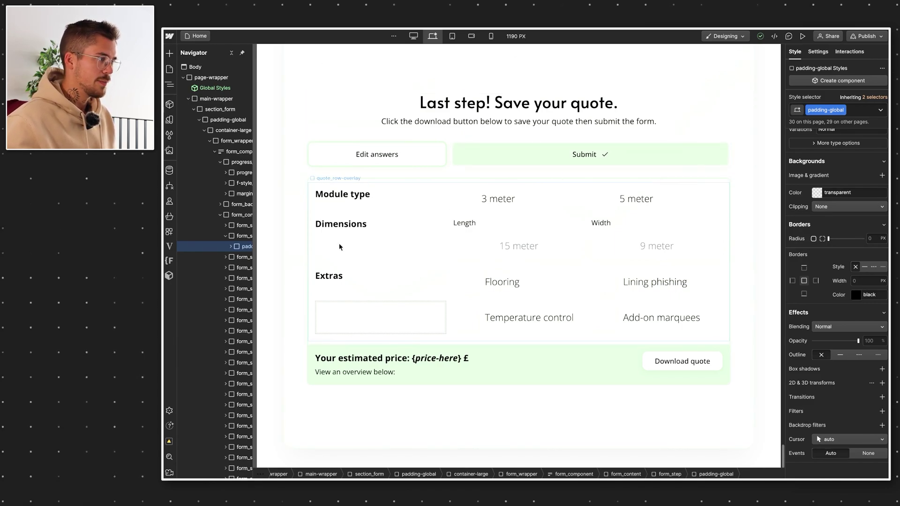
# Step: Bring up the project's JavaScript file in Slater and scroll through the form script
pyautogui.moveTo(229, 261)
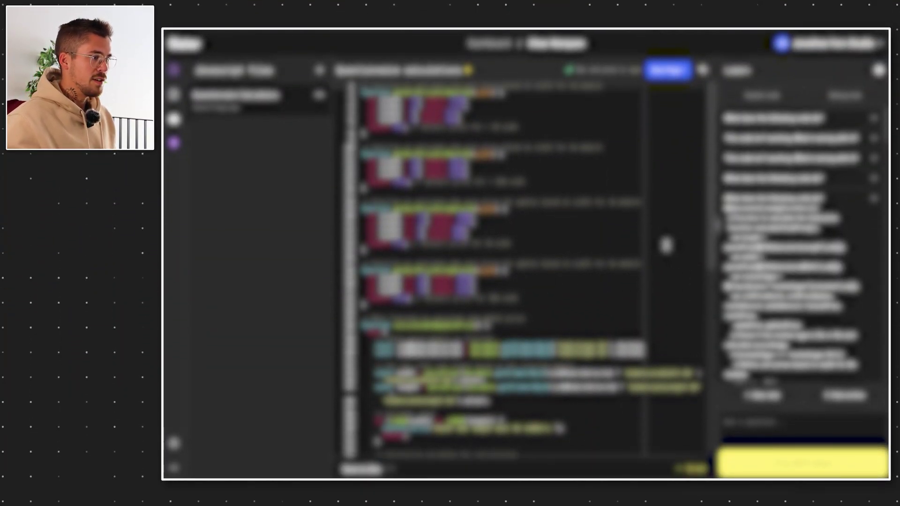
pyautogui.scroll(-15, 668, 252)
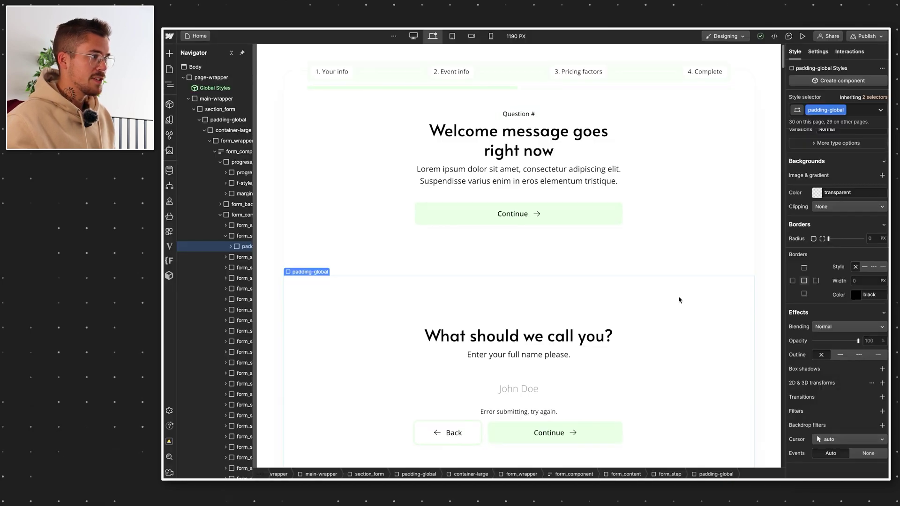
pyautogui.scroll(-10, 770, 300)
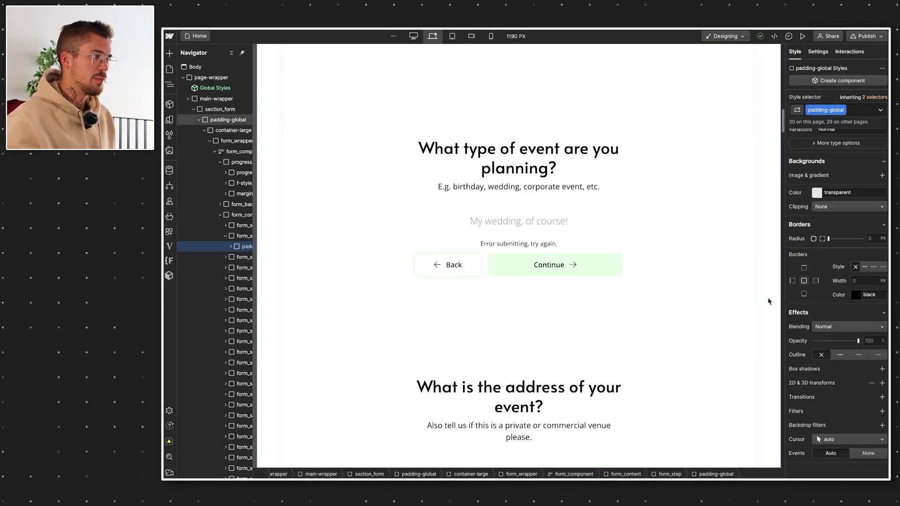
pyautogui.scroll(-15, 768, 301)
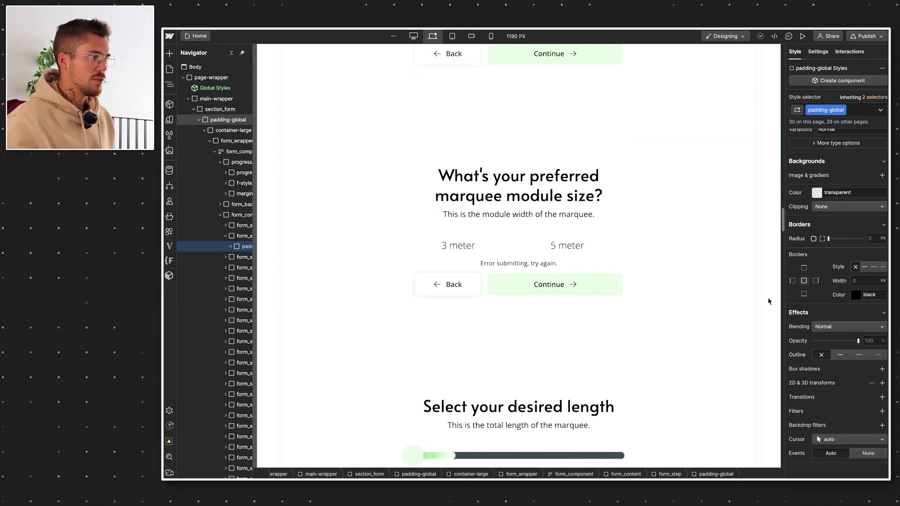
pyautogui.scroll(-3, 767, 301)
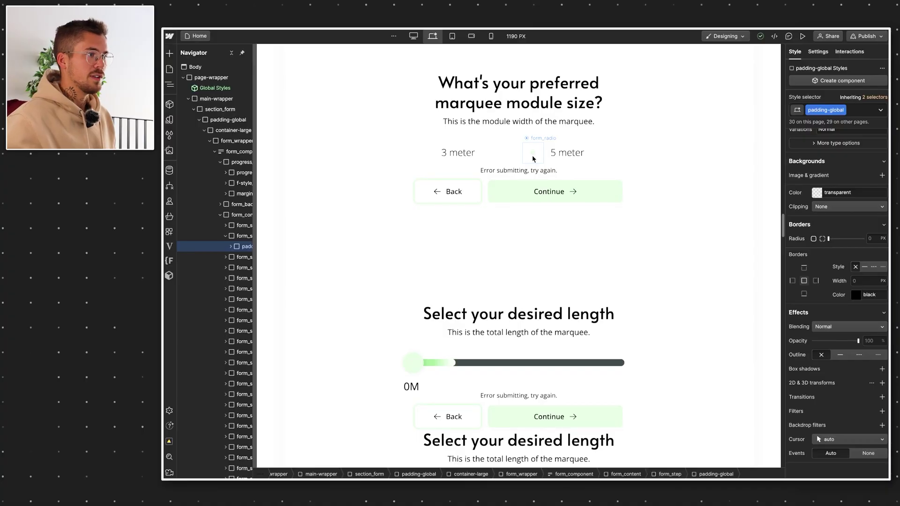
pyautogui.click(532, 155)
pyautogui.click(818, 51)
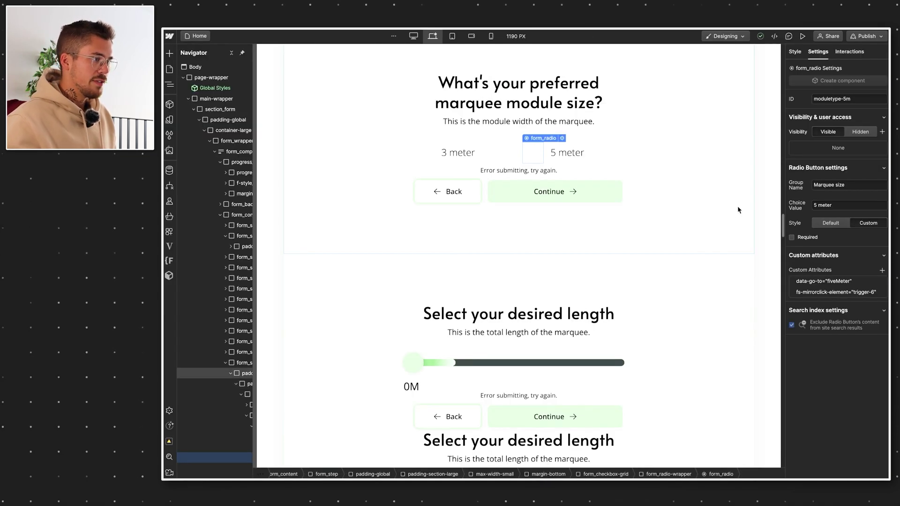
pyautogui.scroll(-5, 737, 206)
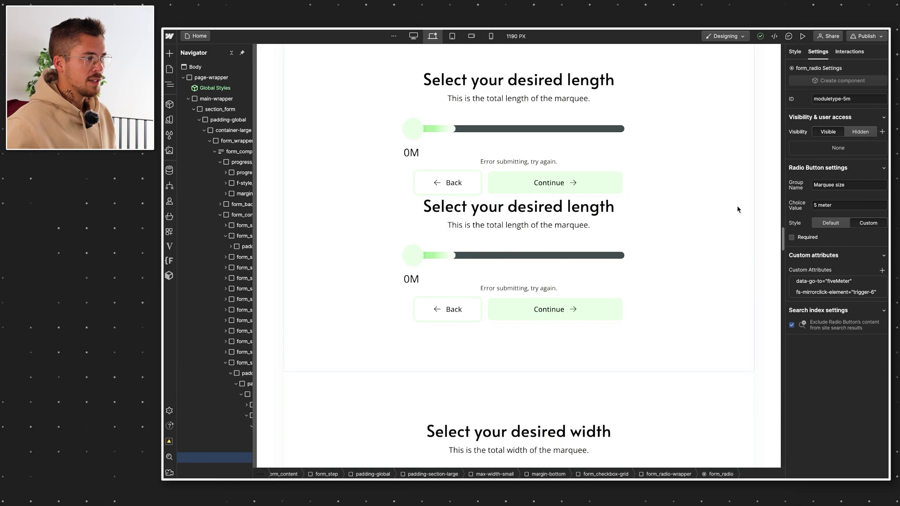
pyautogui.scroll(-1, 737, 210)
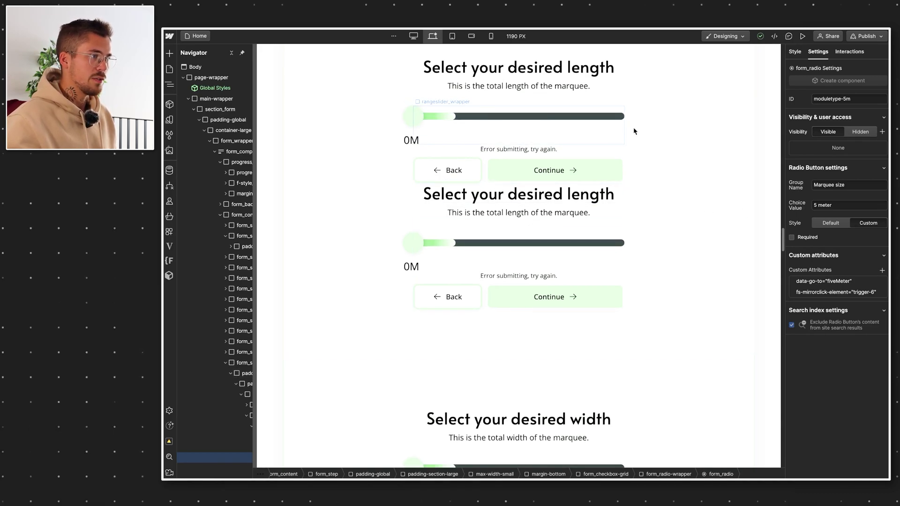
pyautogui.scroll(-5, 763, 245)
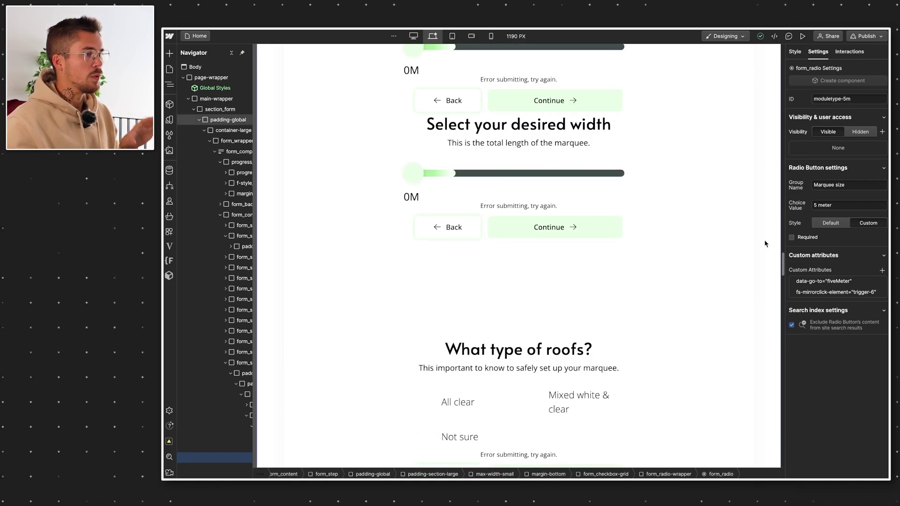
pyautogui.scroll(-2, 764, 244)
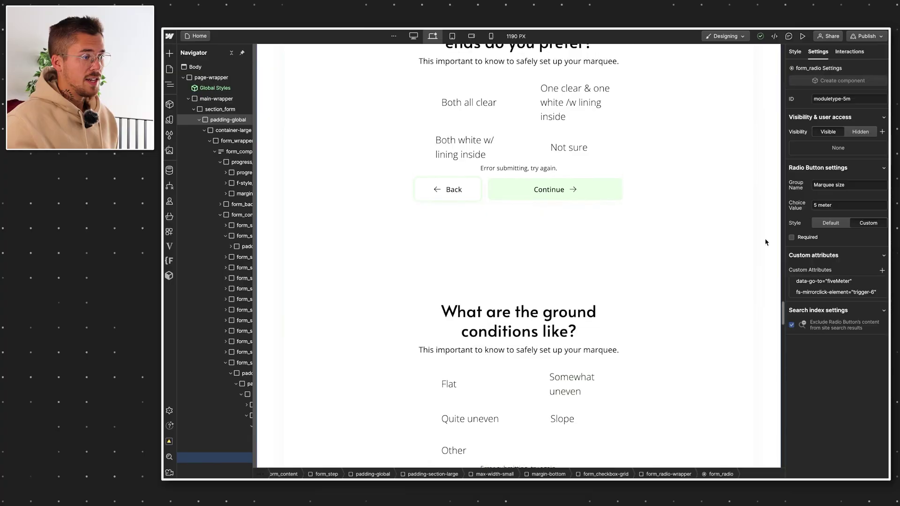
pyautogui.scroll(-5, 765, 240)
pyautogui.scroll(-15, 765, 242)
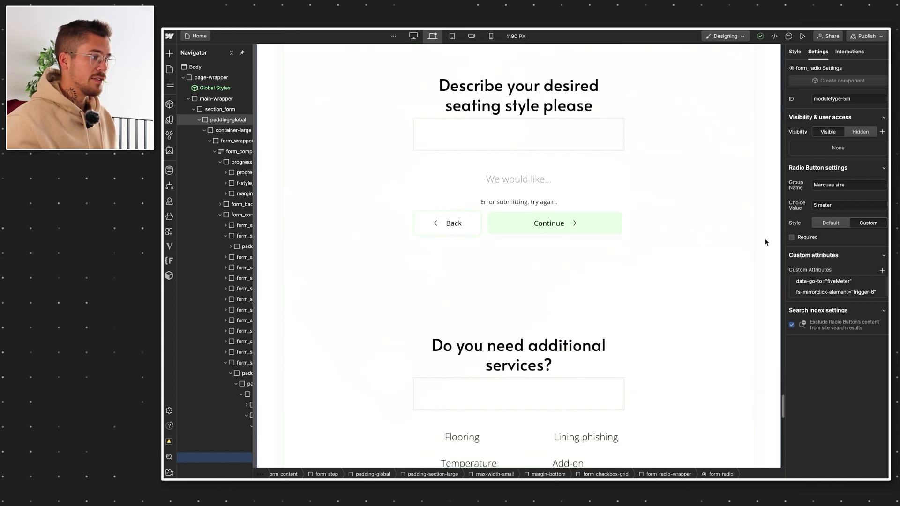
# Step: Select the {price-here} placeholder's parent text span to confirm its ID is final-price
pyautogui.scroll(-3, 765, 242)
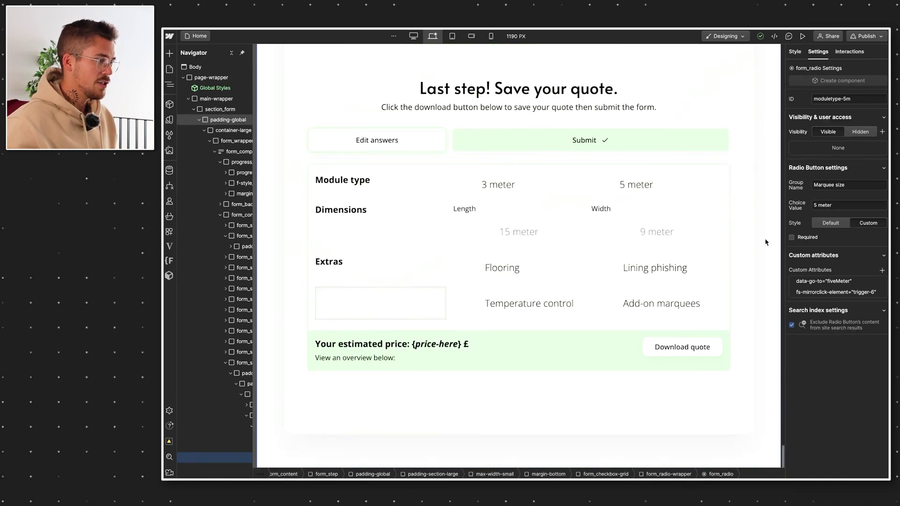
pyautogui.scroll(-1, 765, 245)
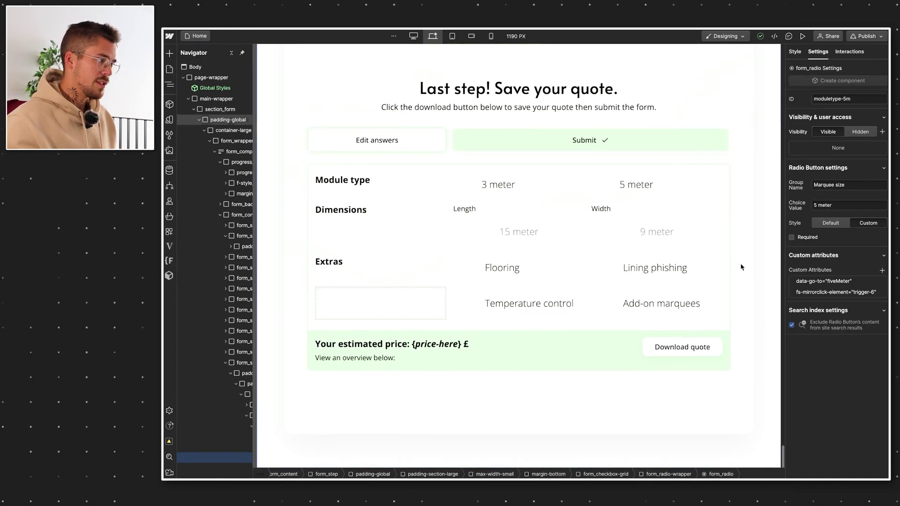
pyautogui.click(433, 345)
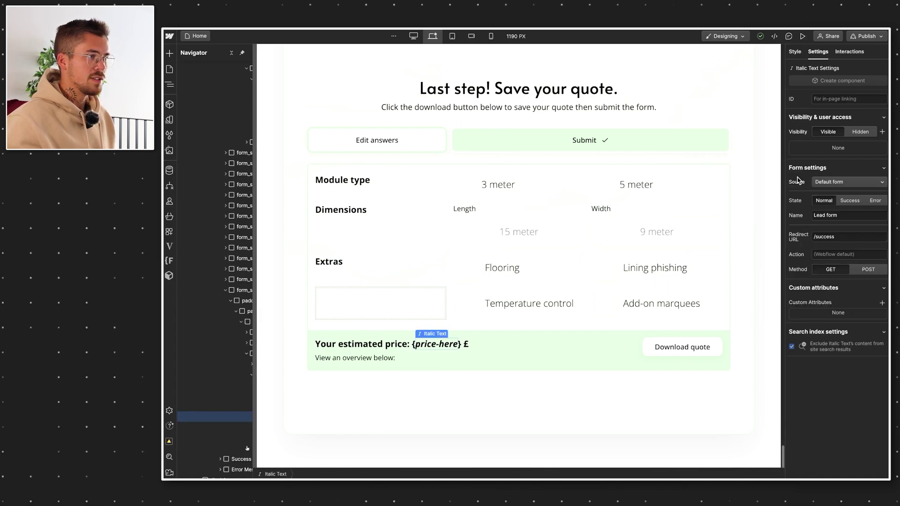
pyautogui.hotkey('ctrl', 'Up')
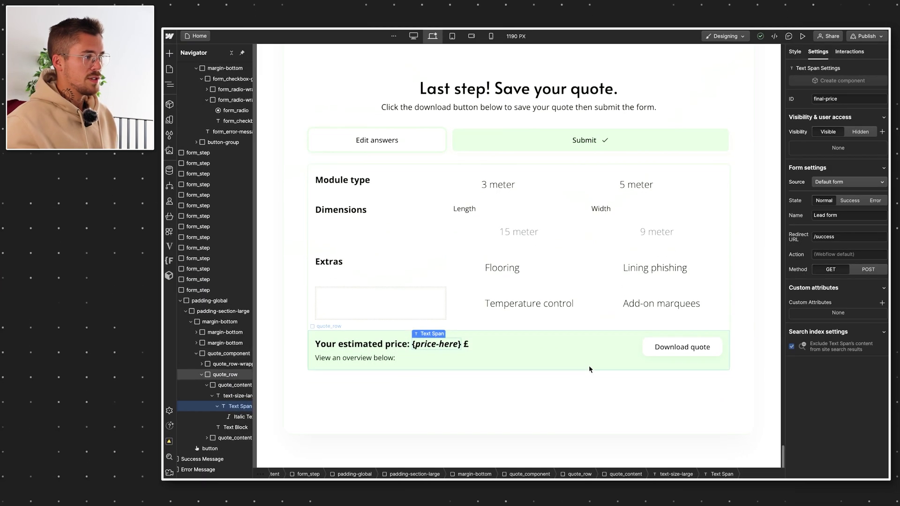
# Step: Switch to Slater, then check that the Download quote button's ID is download-btn
pyautogui.moveTo(178, 211)
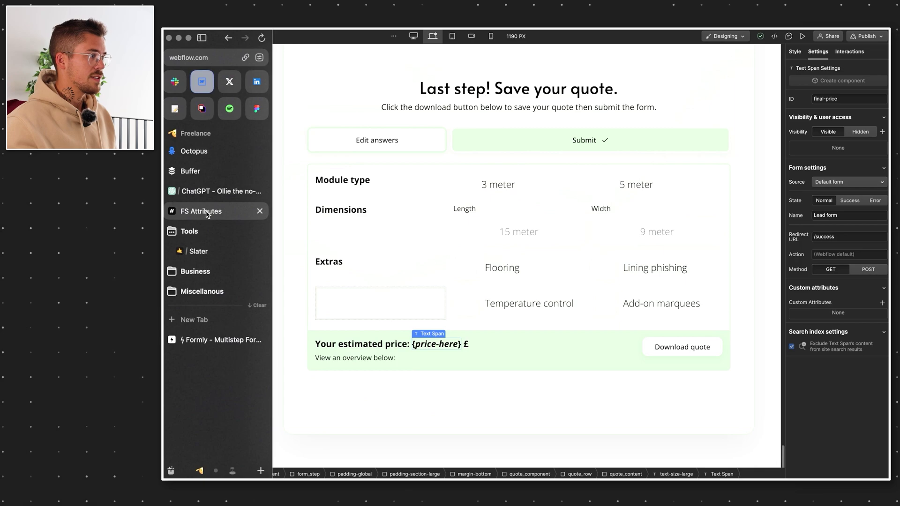
pyautogui.click(217, 251)
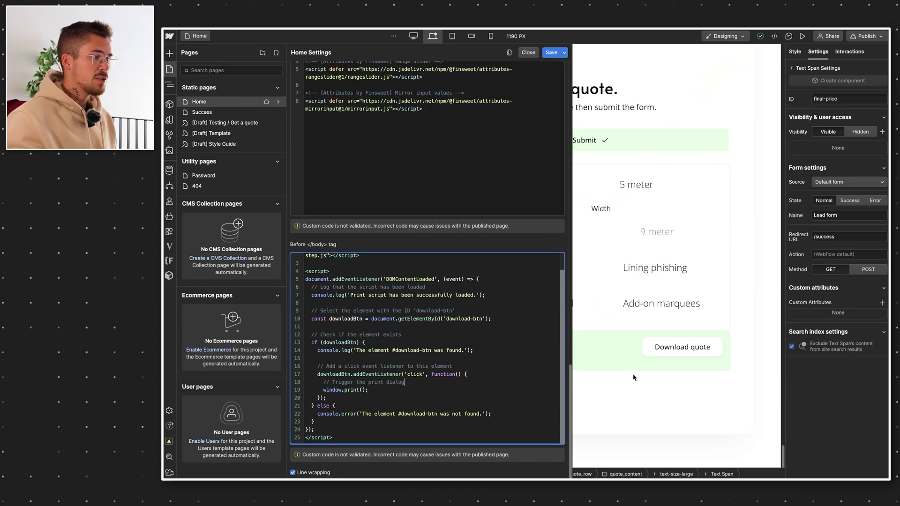
pyautogui.click(648, 351)
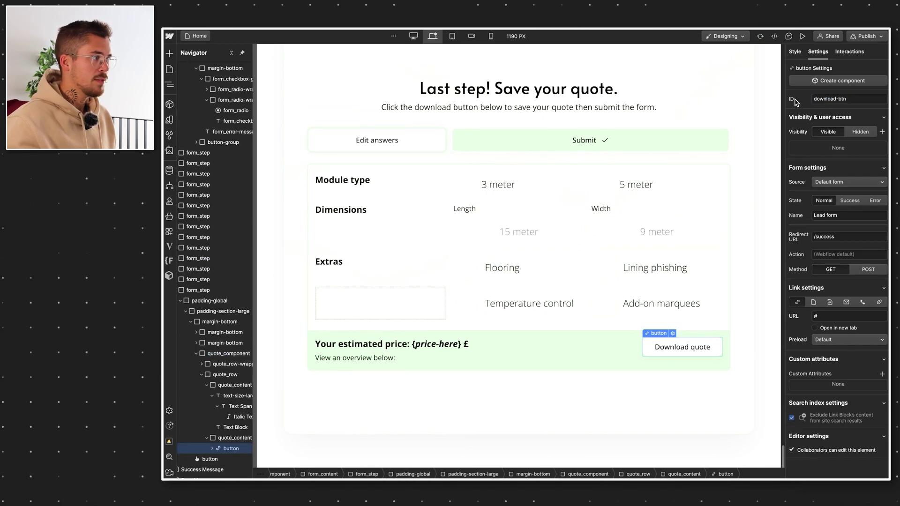
# Step: Open the Home page settings to its Before </body> tag custom code
pyautogui.press('p')
pyautogui.click(277, 103)
pyautogui.scroll(-15, 433, 308)
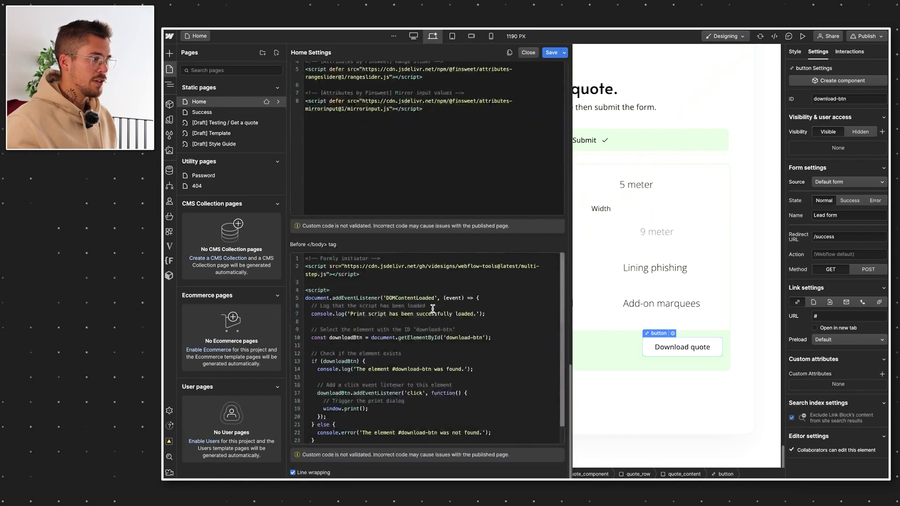
pyautogui.scroll(-1, 489, 366)
pyautogui.scroll(1, 515, 373)
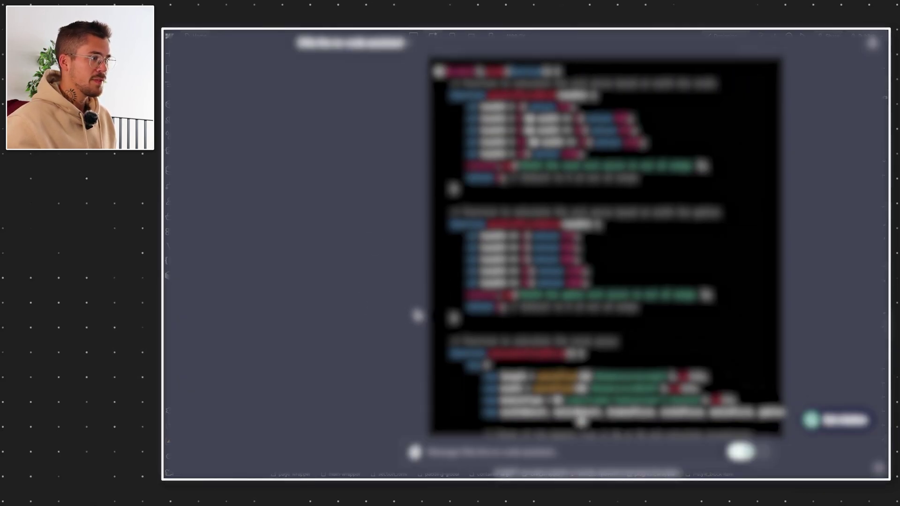
pyautogui.scroll(-10, 417, 315)
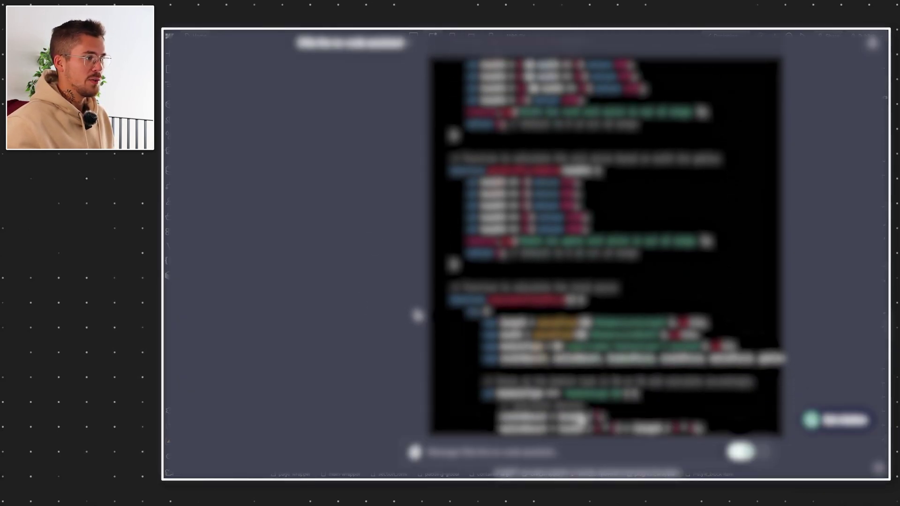
pyautogui.scroll(-10, 417, 315)
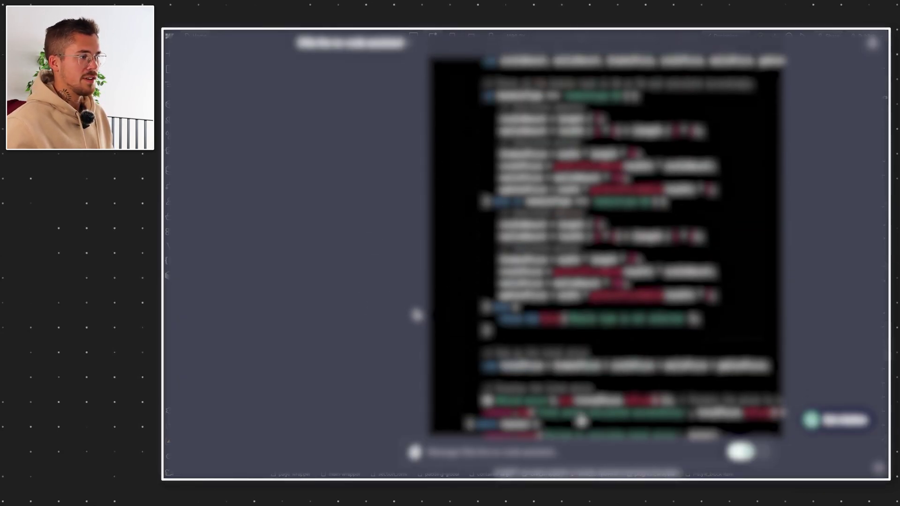
pyautogui.scroll(-3, 417, 314)
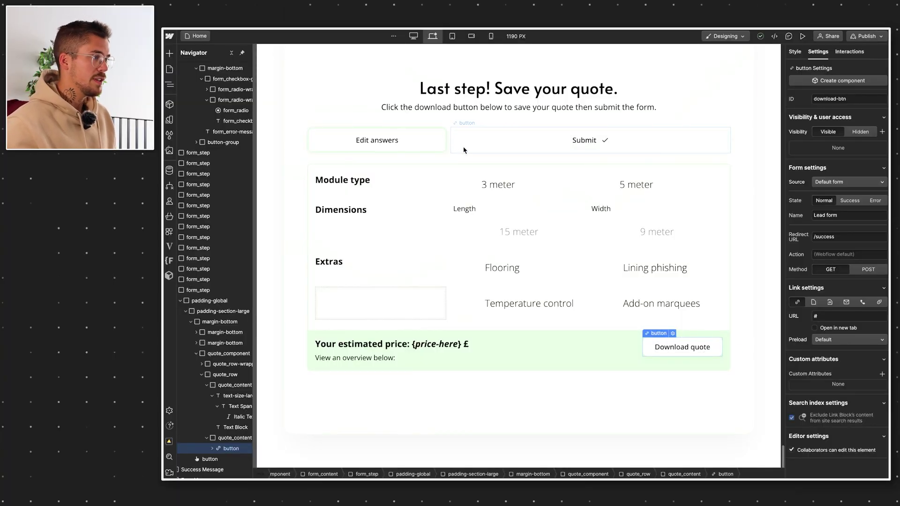
# Step: View the Success page, then check the Home quote form's redirect URL reads /success
pyautogui.press('p')
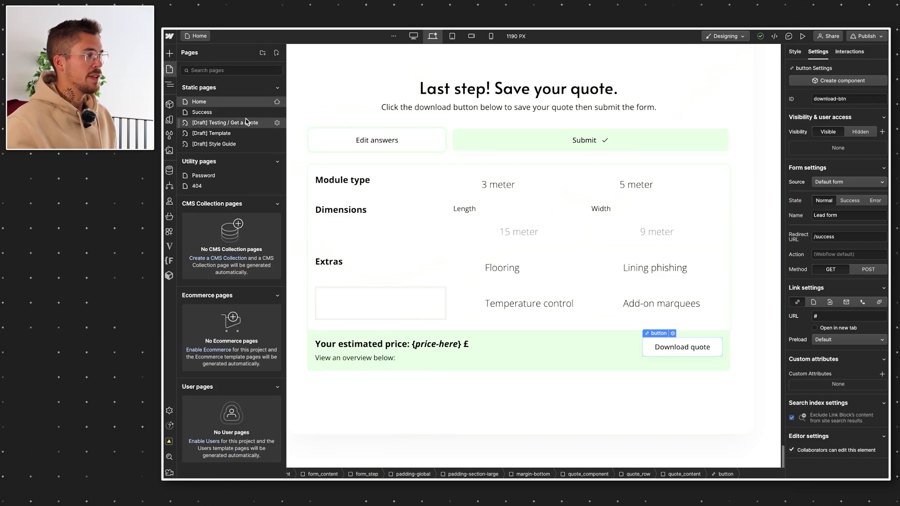
pyautogui.click(235, 114)
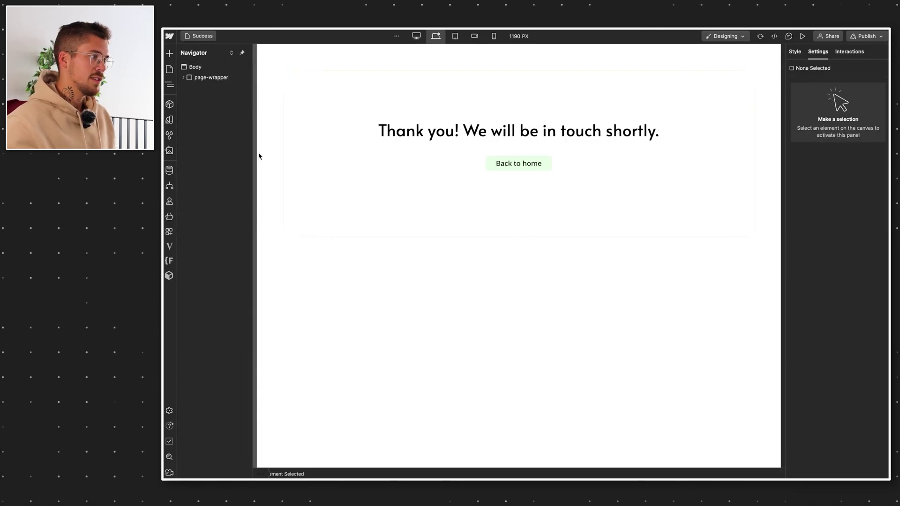
pyautogui.click(168, 72)
pyautogui.click(207, 104)
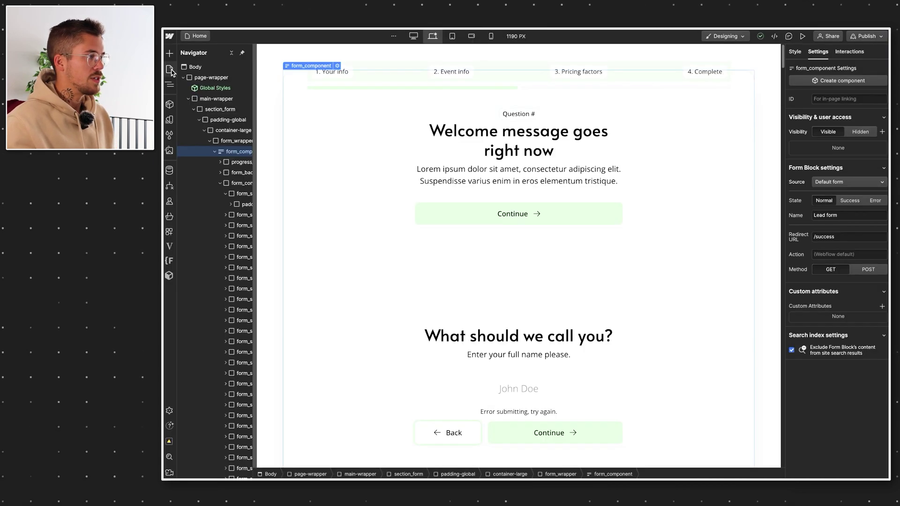
# Step: Open the Success page settings to inspect its slug, quote-success
pyautogui.press('p')
pyautogui.click(279, 112)
pyautogui.click(352, 160)
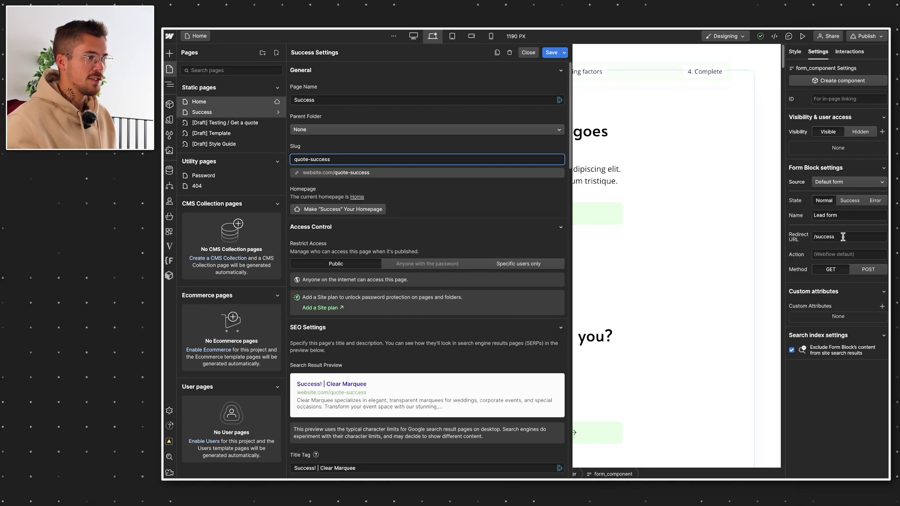